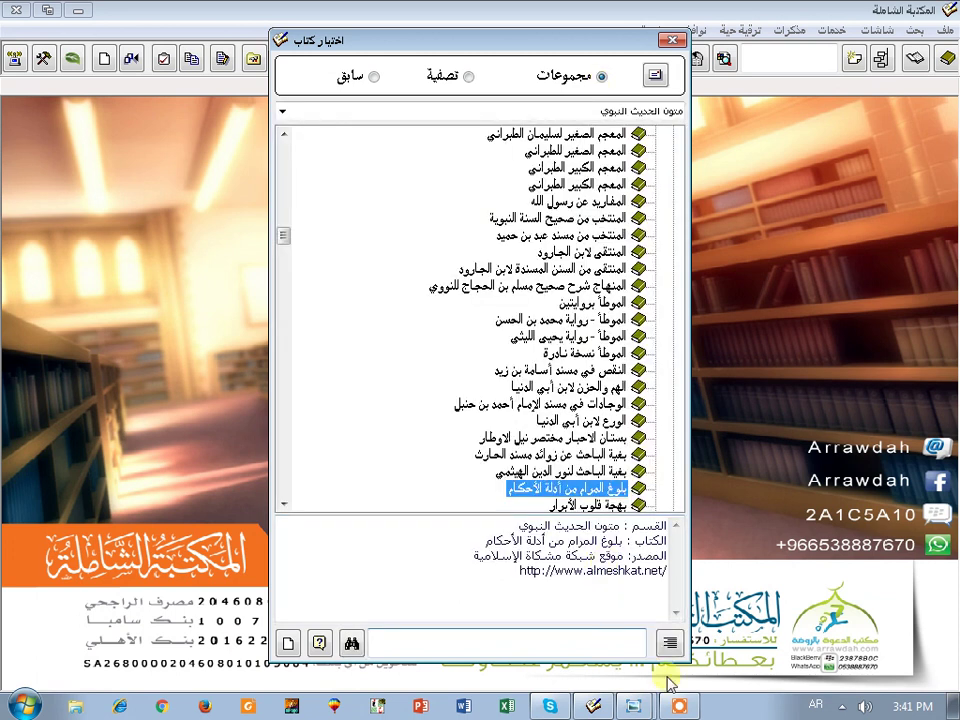
Step: Collapse the book tree to its category folders, and expand and collapse the تفسير القرآن العظيم category
click(670, 643)
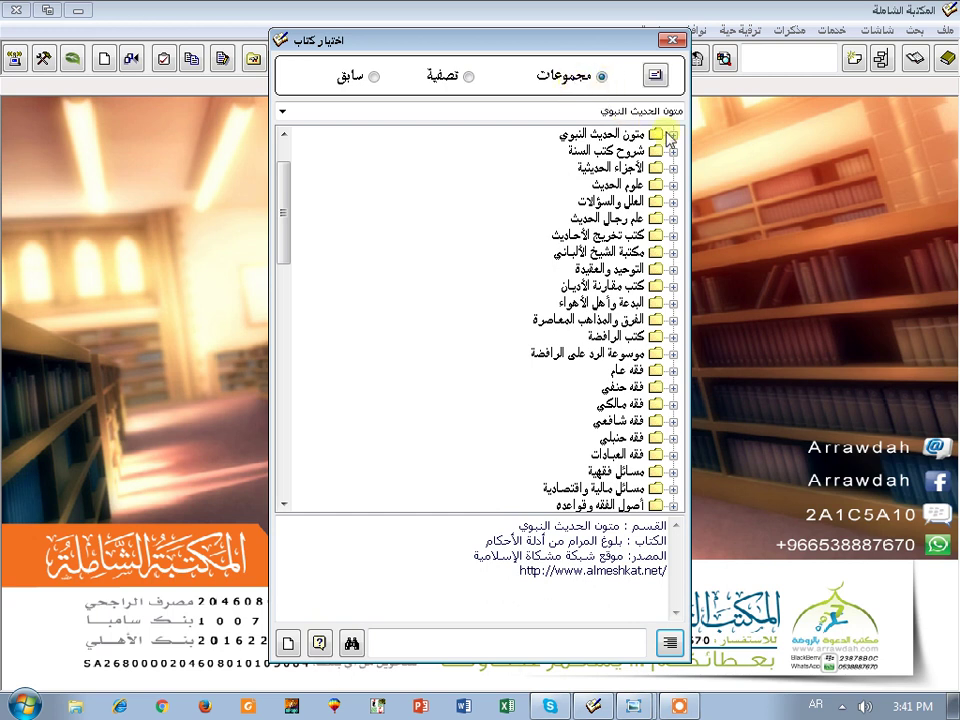
click(656, 136)
scroll(655, 142, up, 2)
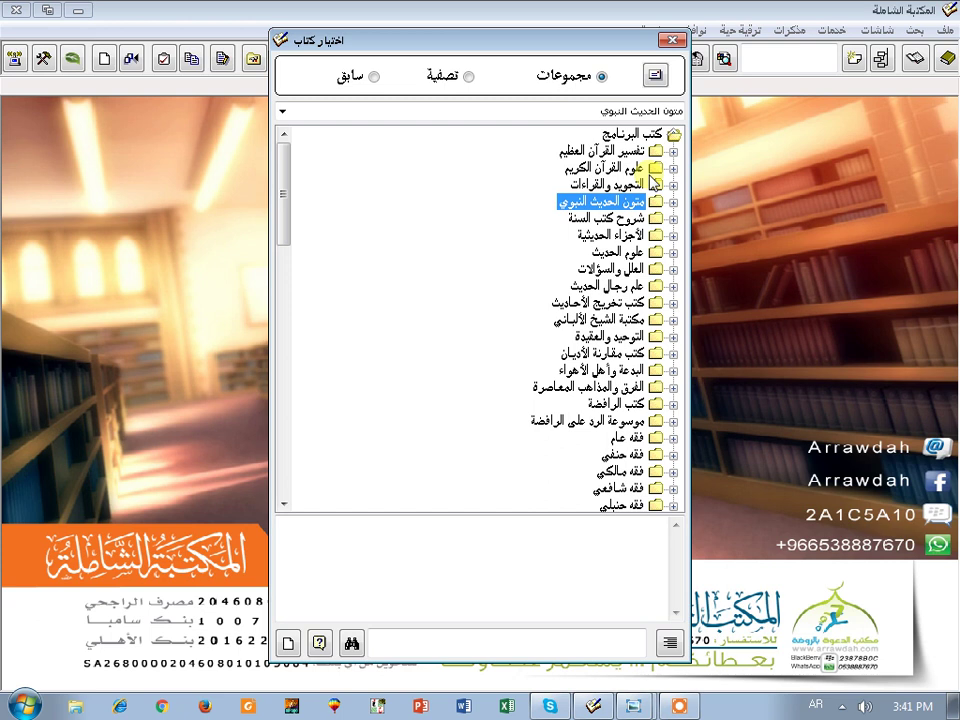
key(Home)
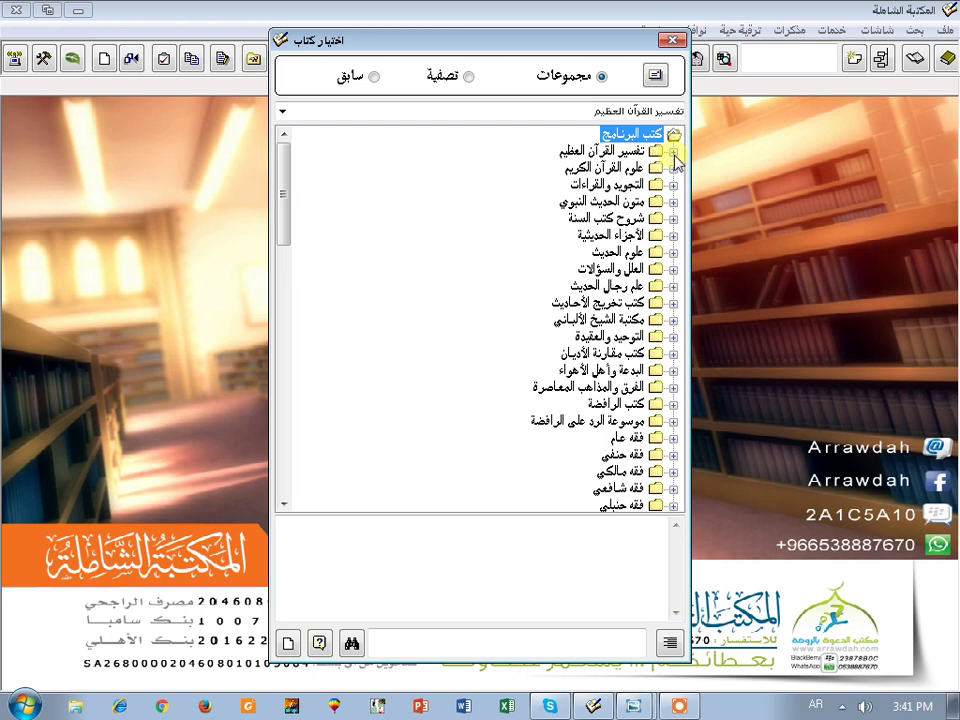
click(673, 152)
click(673, 134)
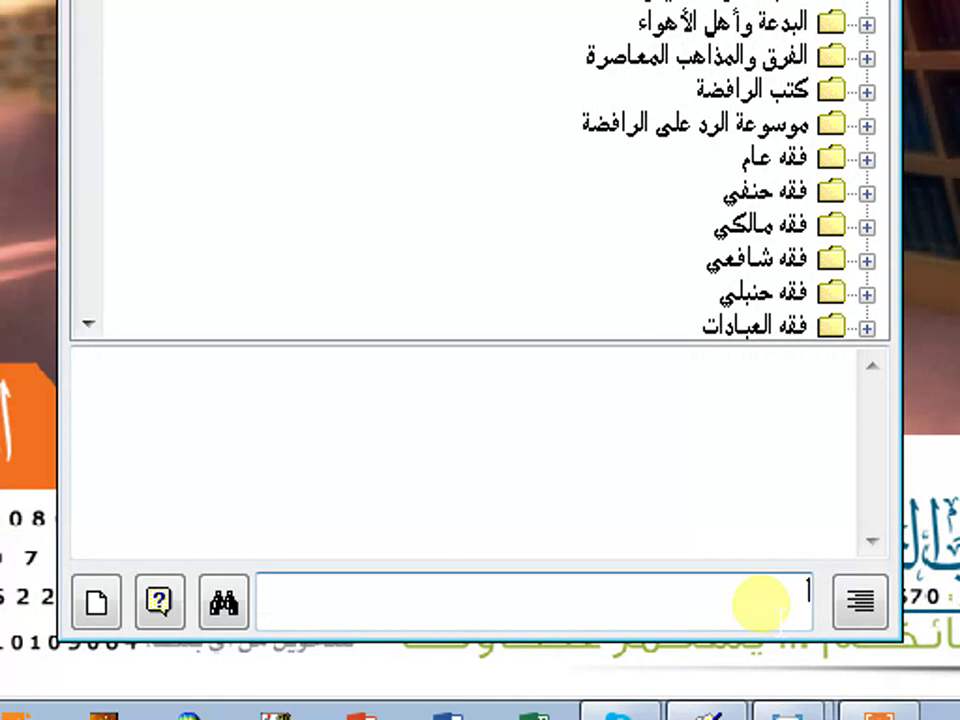
Step: Search the grouped book list for titles containing "سنن"
key(alt+Escape)
key(alt+shift+Escape)
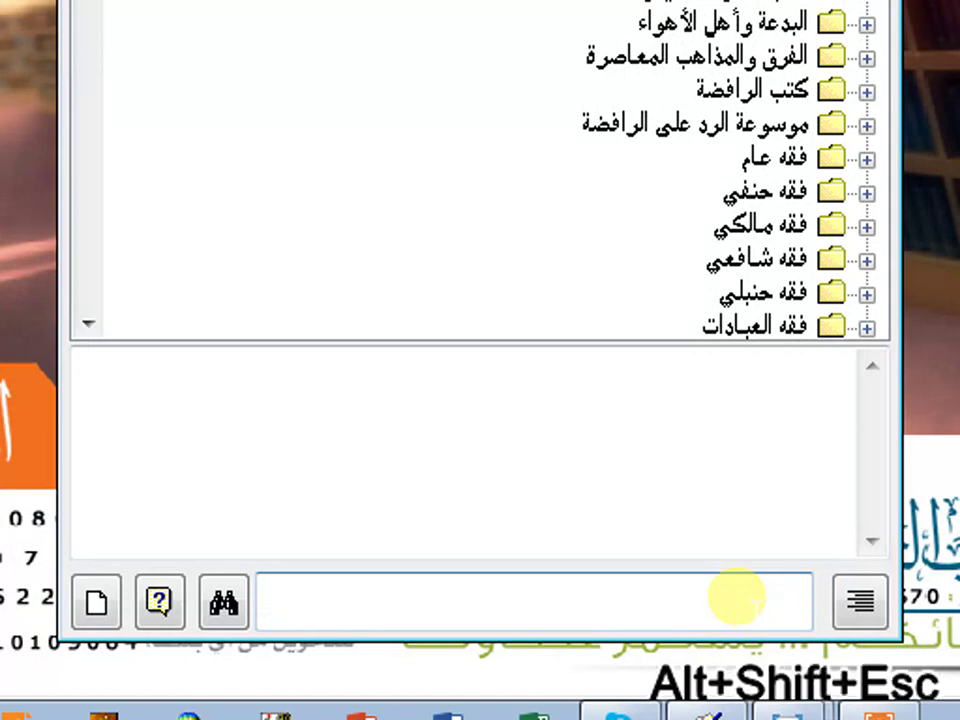
text(أس)
text(نن)
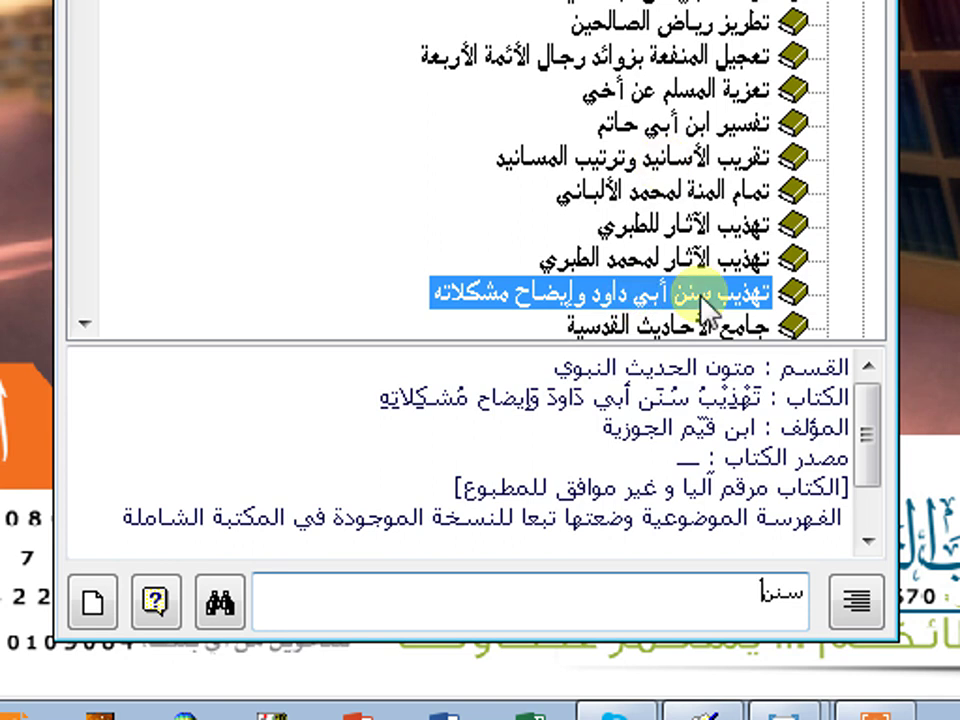
Step: Hide and show the details of the found book, and highlight the line naming its section
click(158, 610)
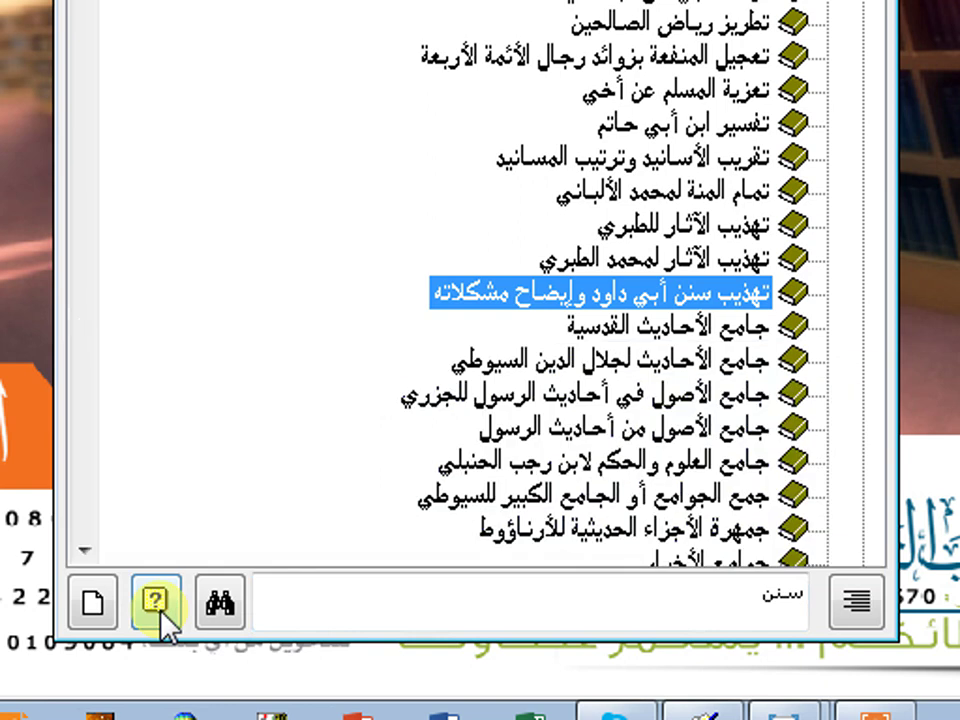
click(158, 612)
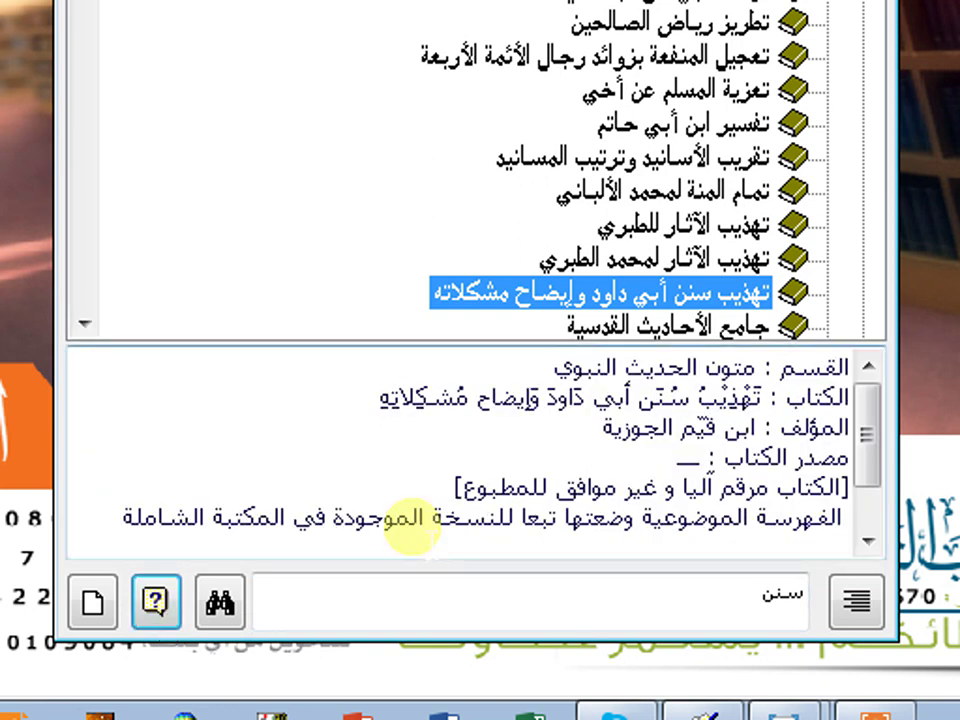
drag(553, 369, 850, 369)
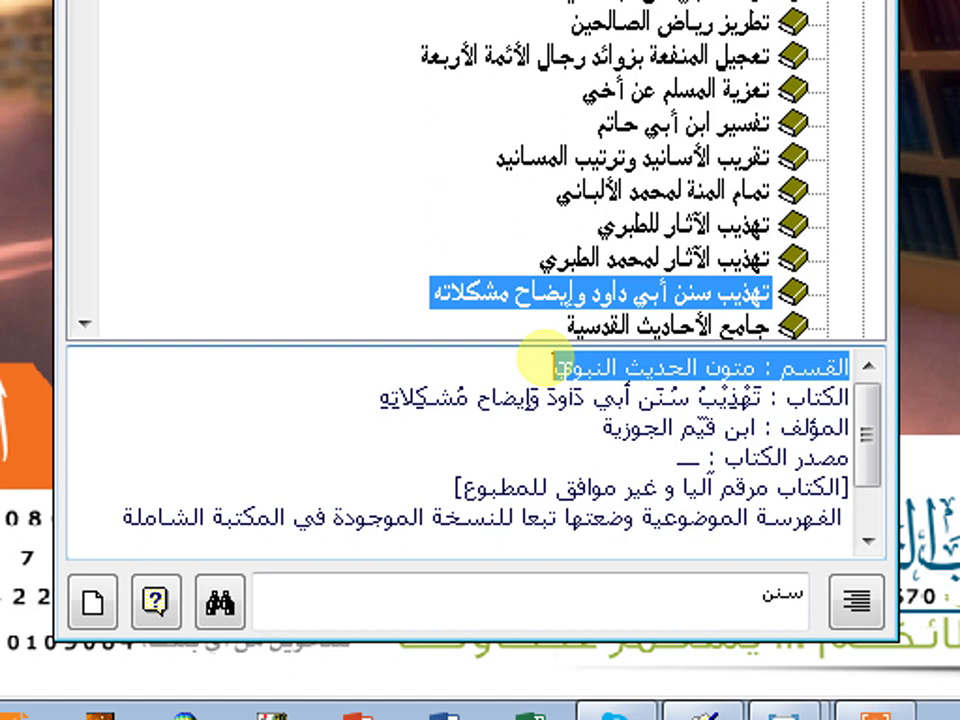
Step: Find the next title matching "سنن" and highlight the matching part in the book's details
click(222, 603)
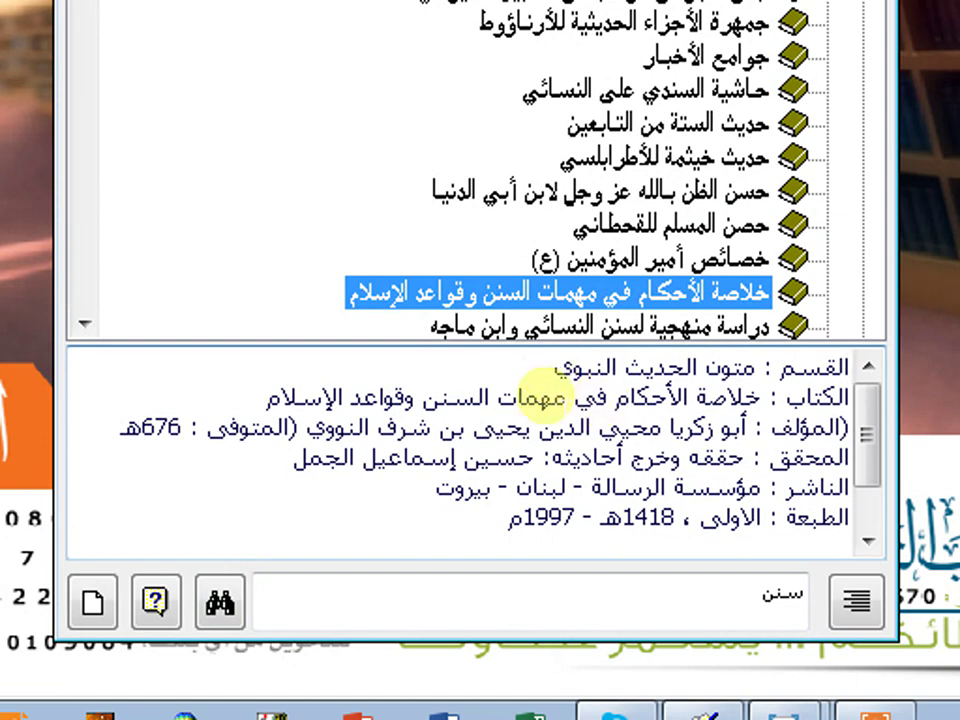
drag(418, 397, 490, 395)
click(480, 396)
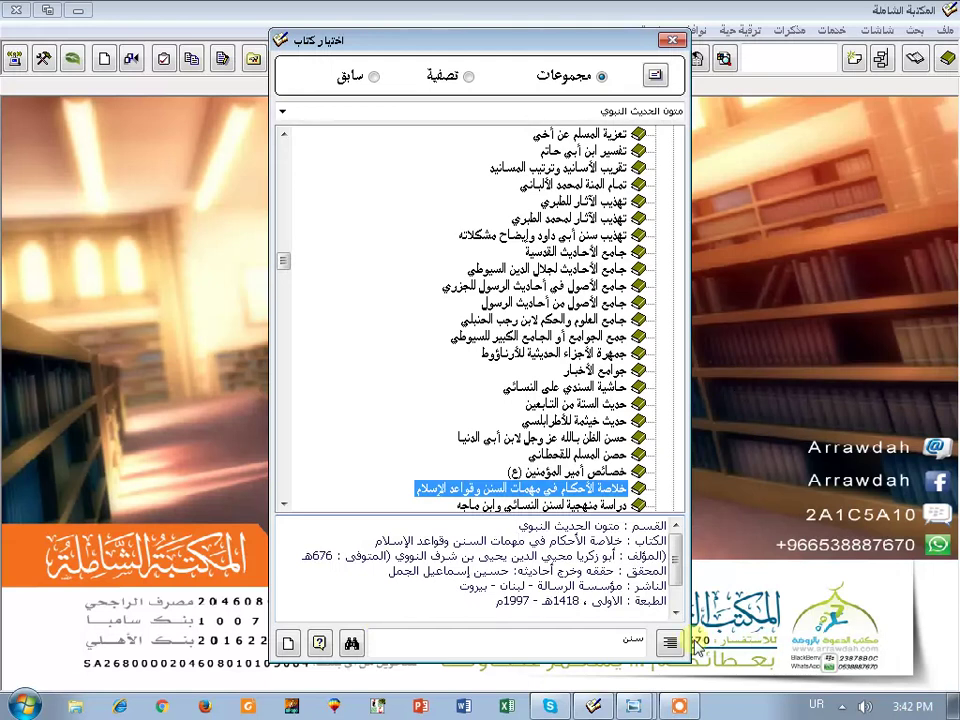
Step: Collapse the book tree to its categories again and select the search term "سنن"
click(613, 641)
key(alt+shift)
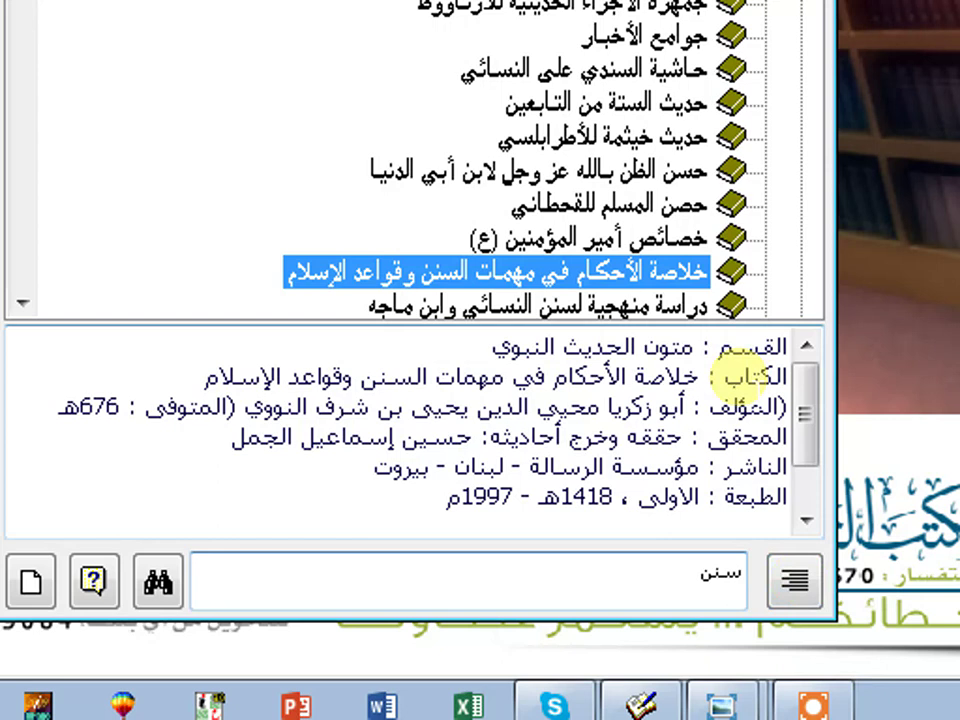
click(790, 585)
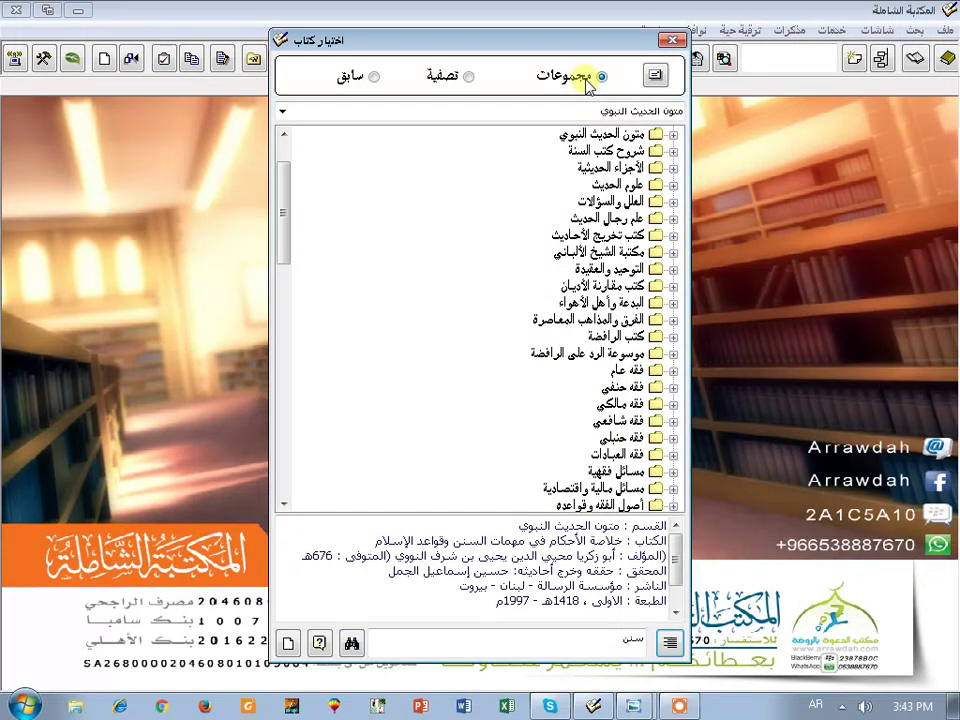
click(606, 641)
double_click(606, 641)
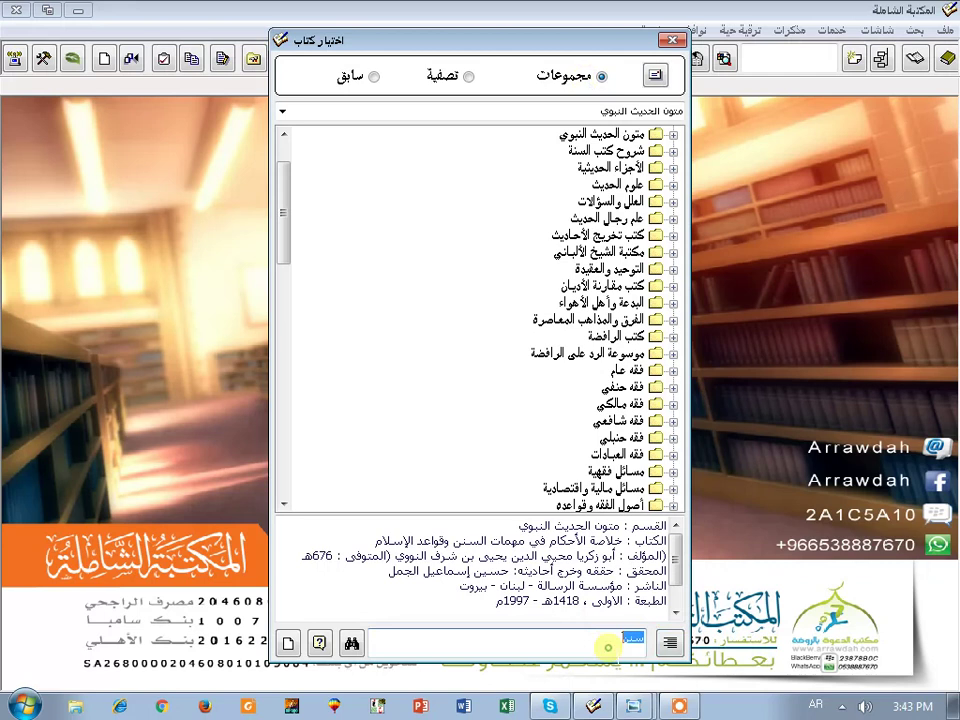
Step: Clear the filter text in the تصفية view and list the books under the letter خ
click(469, 79)
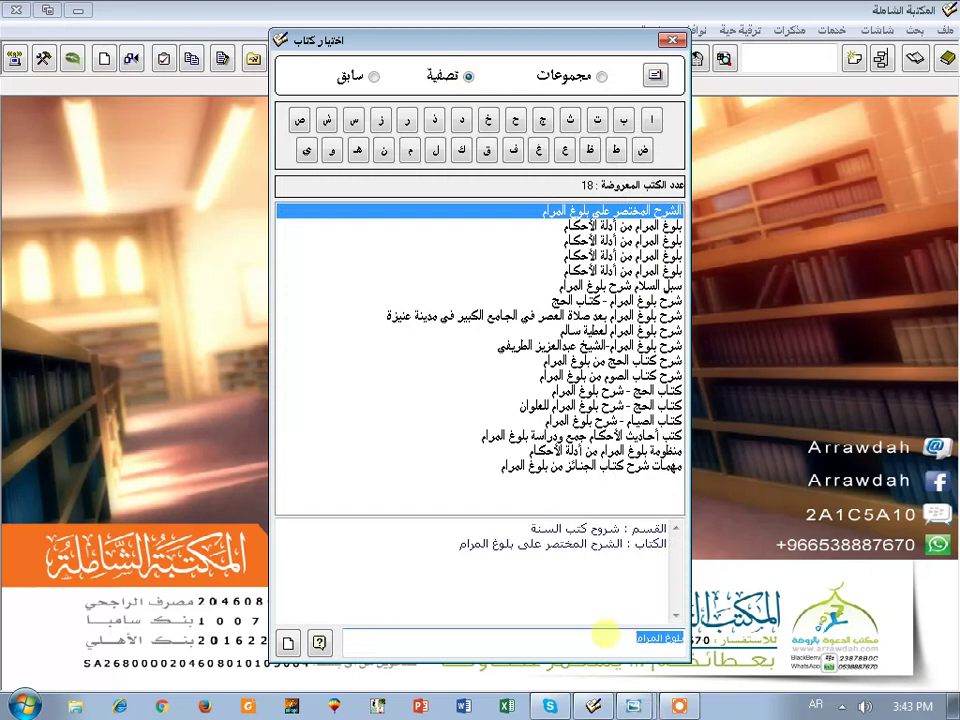
key(Delete)
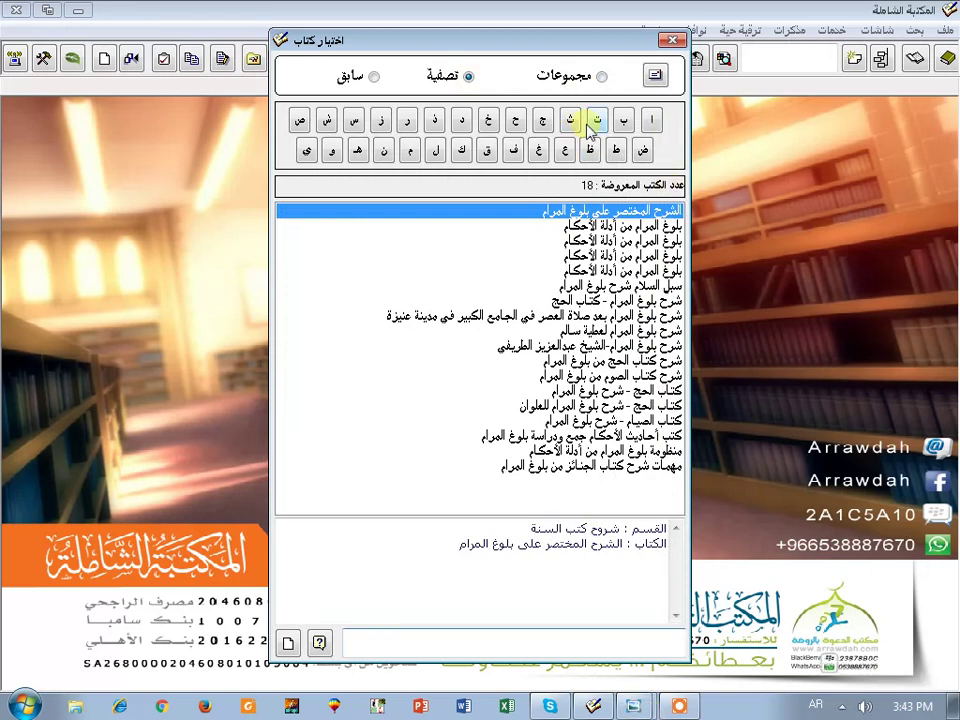
click(489, 122)
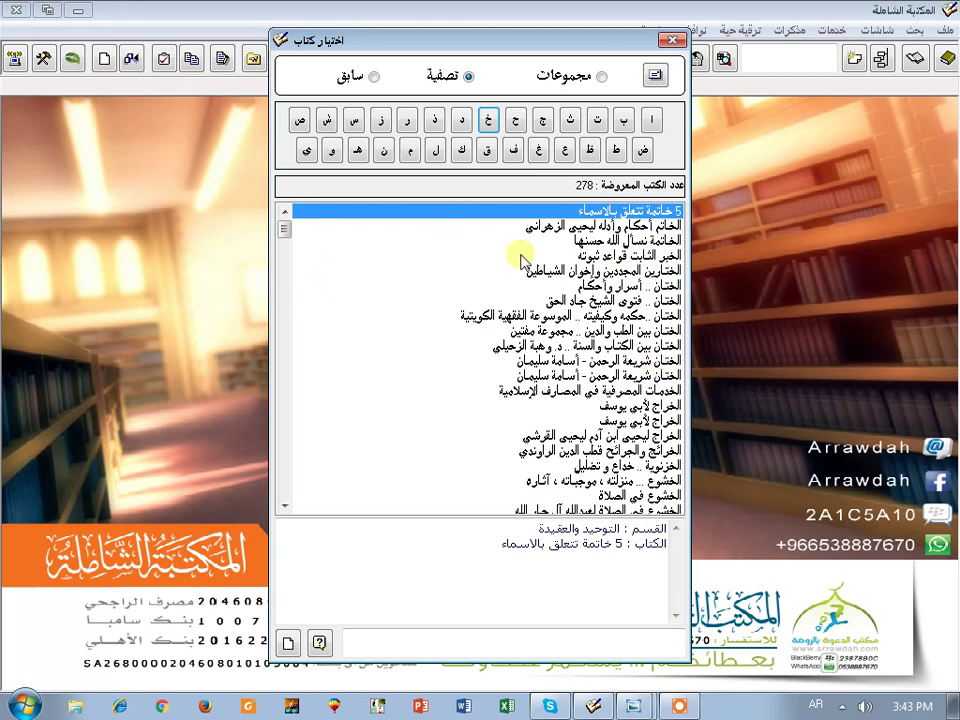
Step: List the books under the letter ل and browse through their titles
click(436, 152)
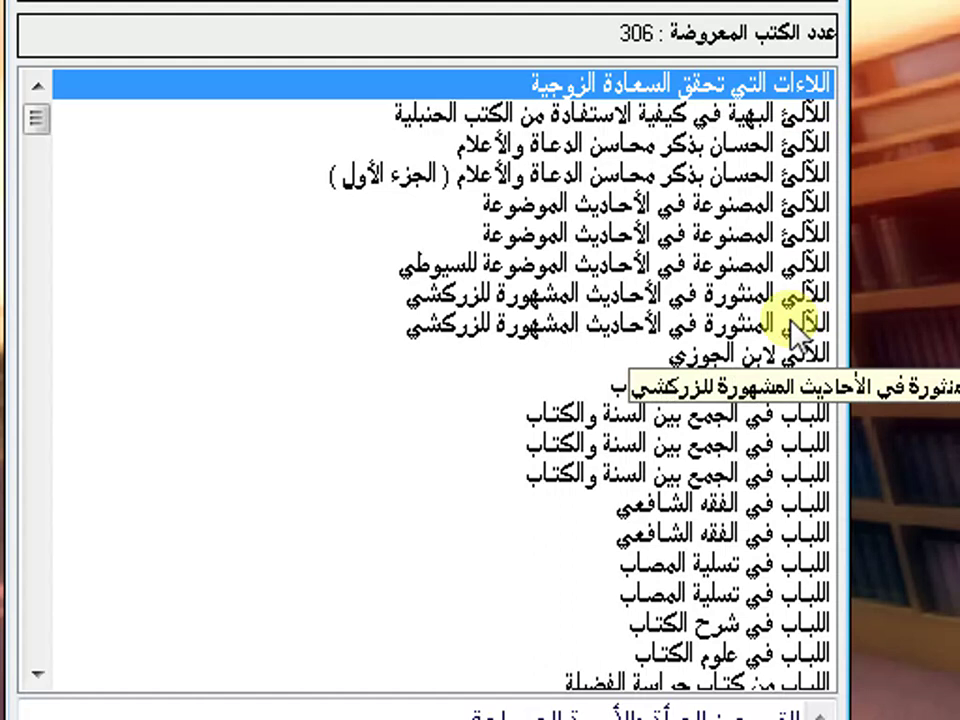
scroll(795, 330, down, 5)
scroll(792, 313, down, 20)
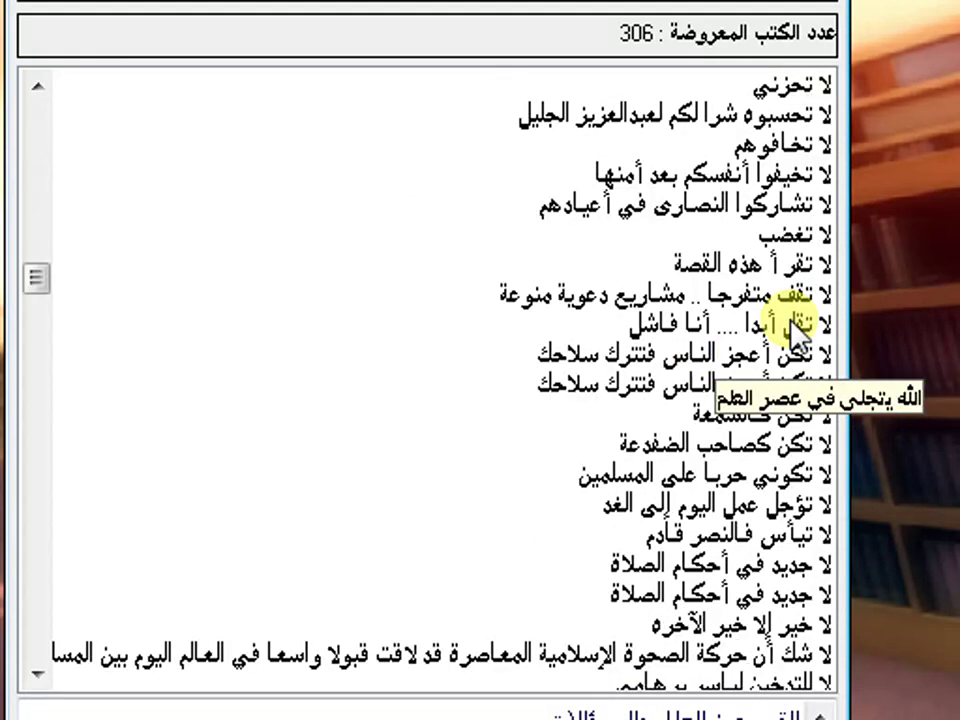
scroll(802, 408, down, 10)
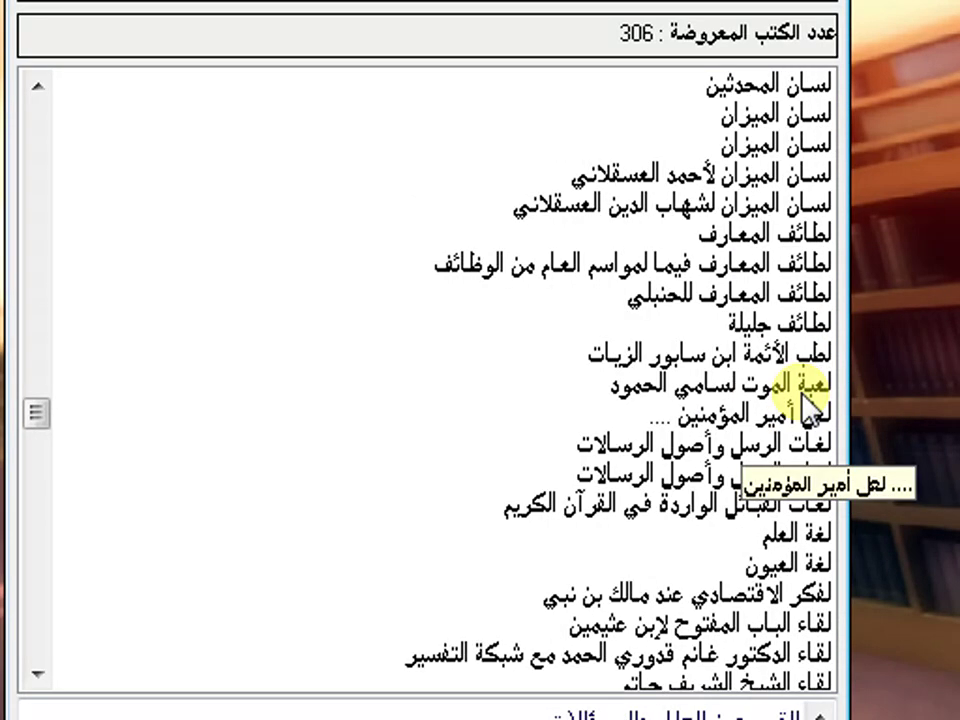
scroll(808, 395, down, 2)
scroll(812, 393, down, 2)
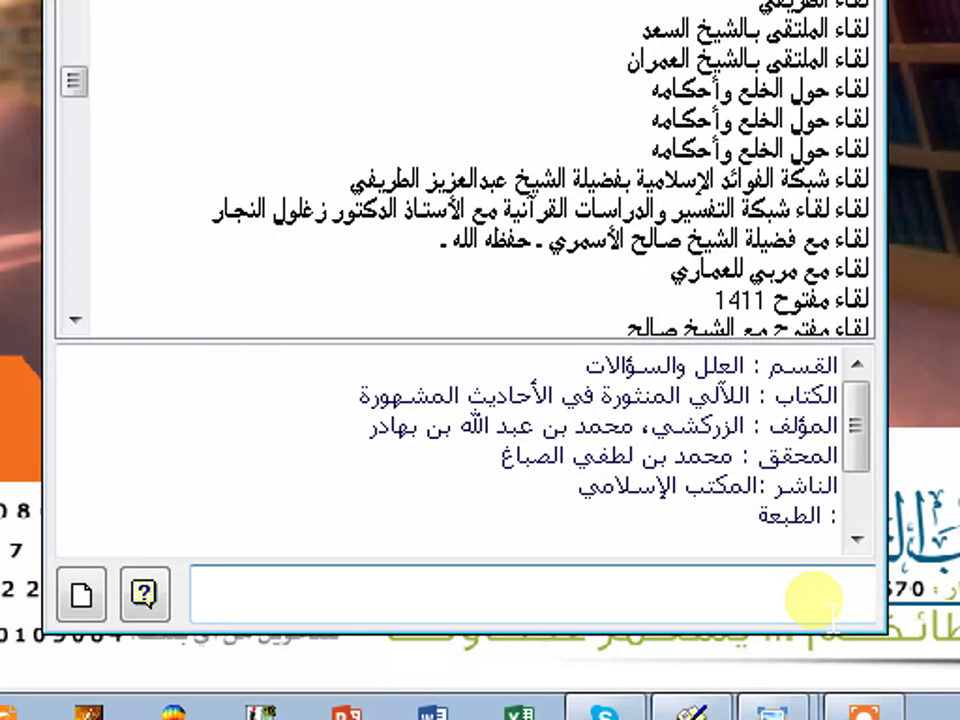
Step: Filter the books by the title "بلوغ المرام", and clear the filter text
click(830, 606)
key(ctrl+Escape)
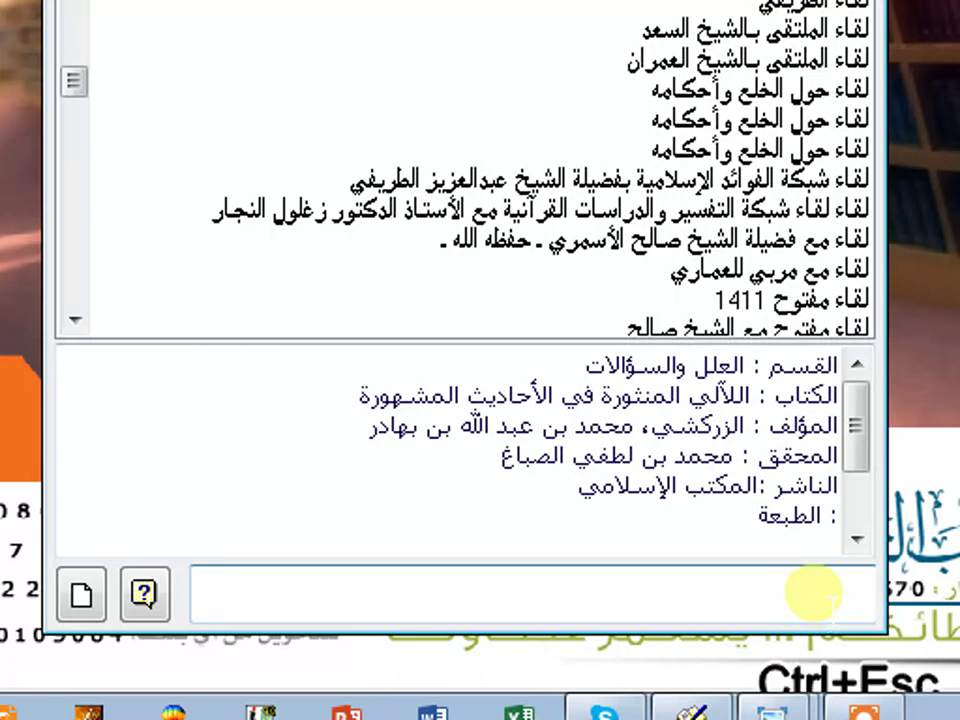
text(بلوغ المرام)
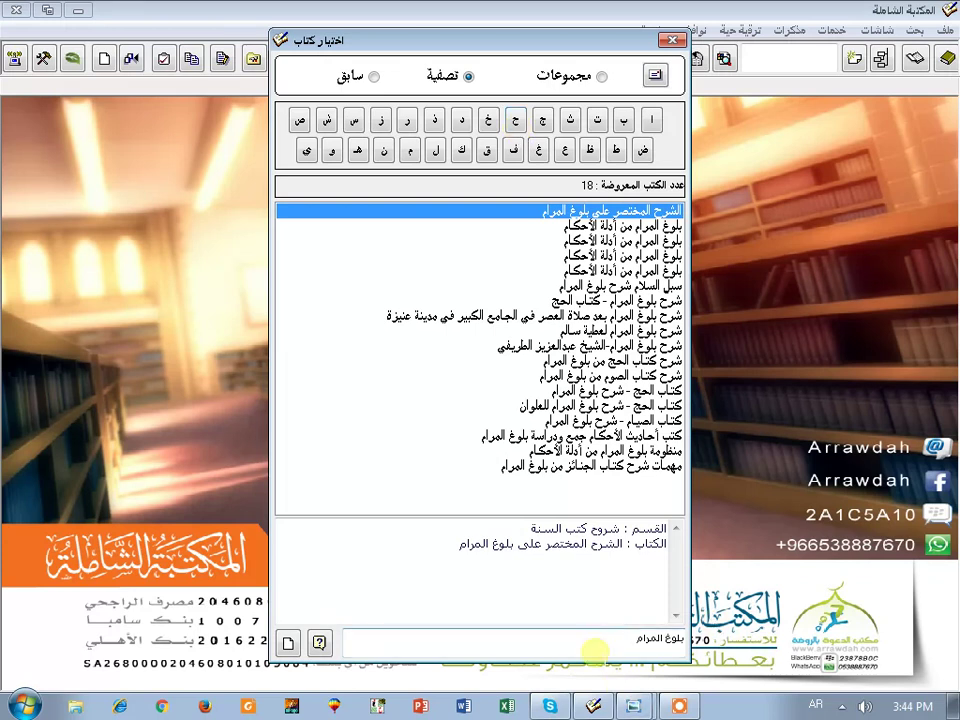
key(ctrl+a)
key(BackSpace)
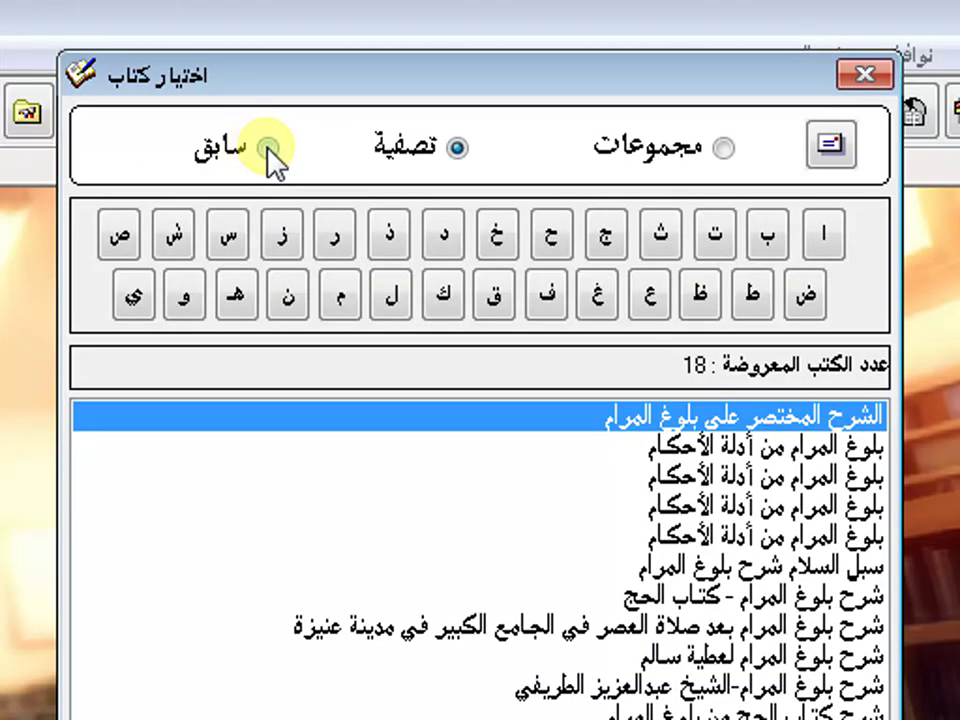
Step: Show the previously opened books in the سابق view and close the book selection dialog
click(268, 147)
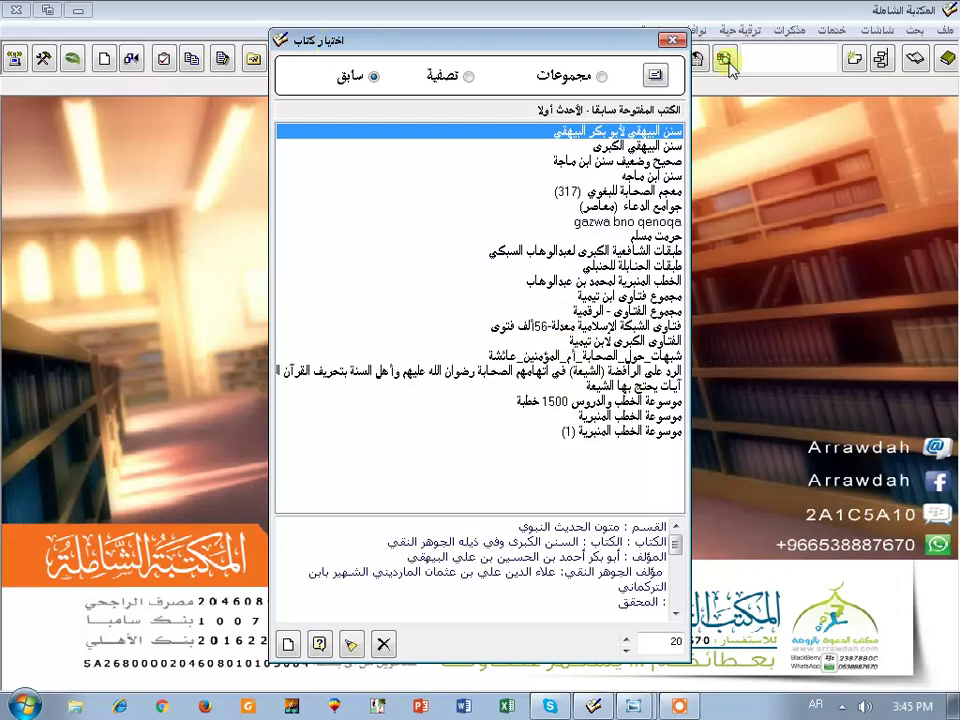
click(670, 41)
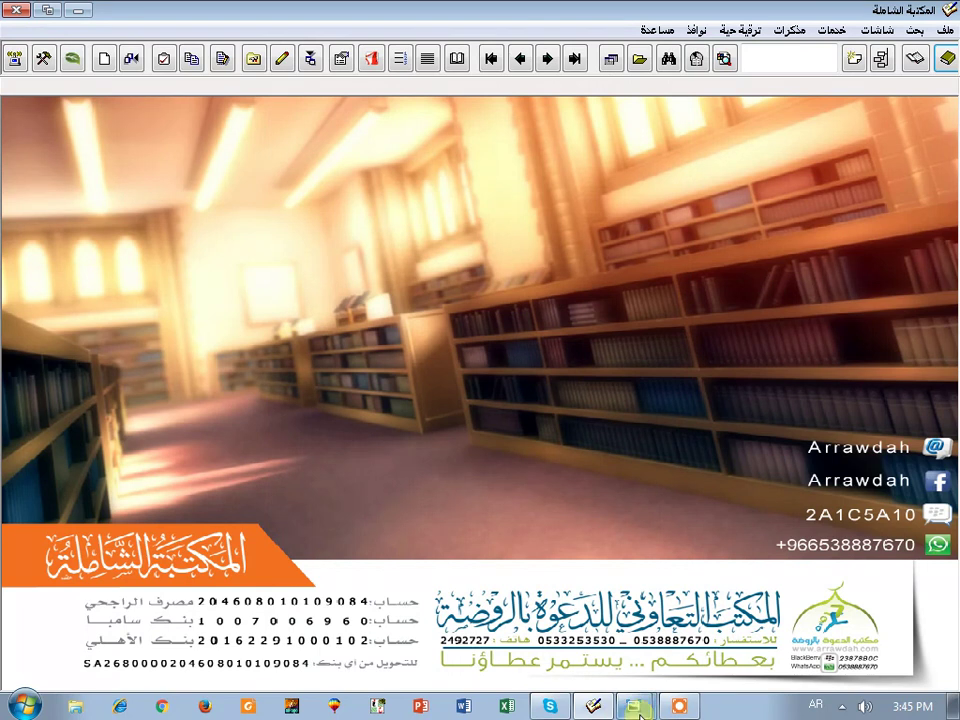
Step: Switch to My Accounts.JPG in Windows Photo Viewer and show it full screen as a slide show
mouse_move(636, 710)
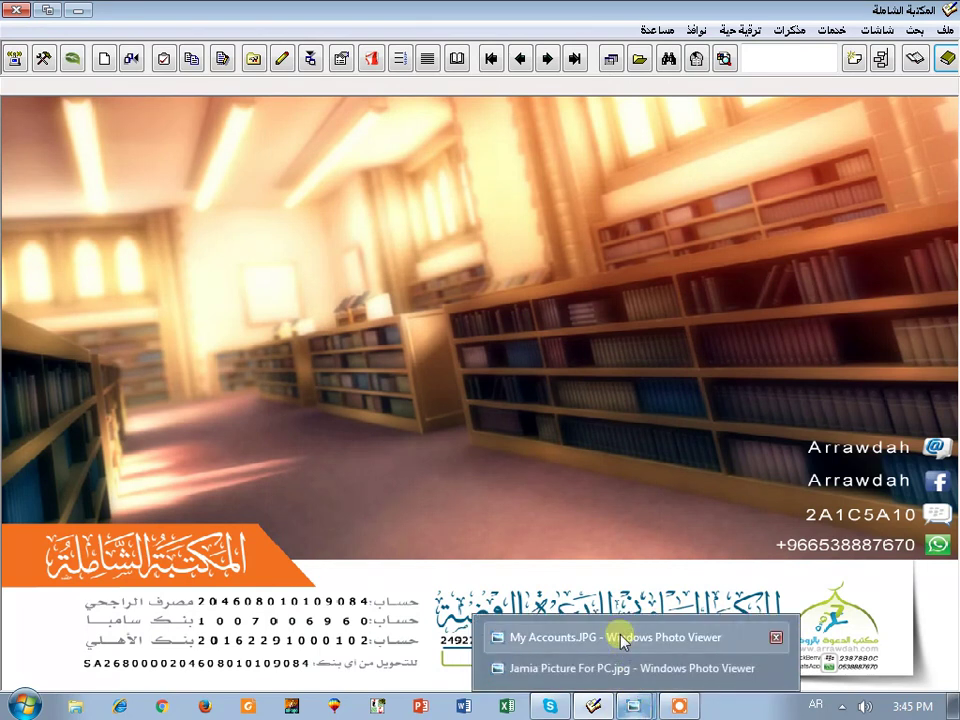
click(621, 578)
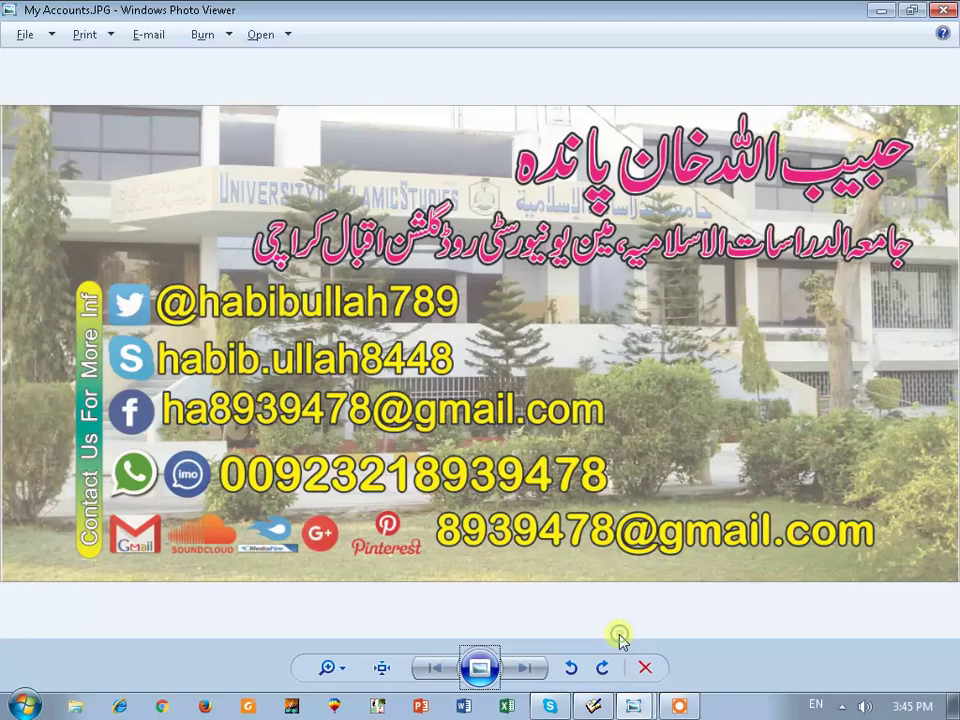
click(480, 669)
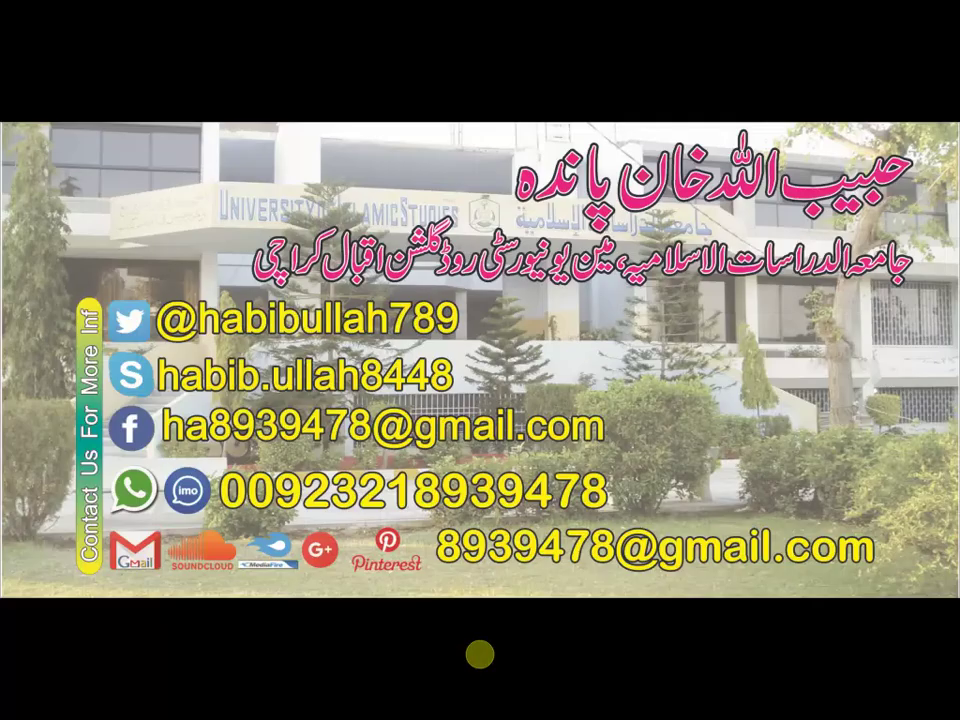